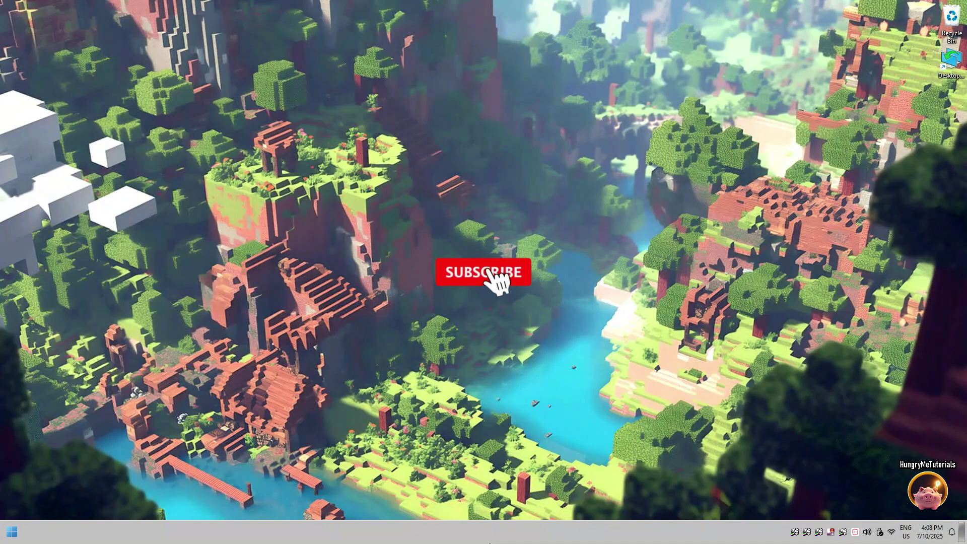
Launch Chrome, search 'download office deployment tool' and download the installer from Microsoft's page.
click(13, 531)
click(47, 465)
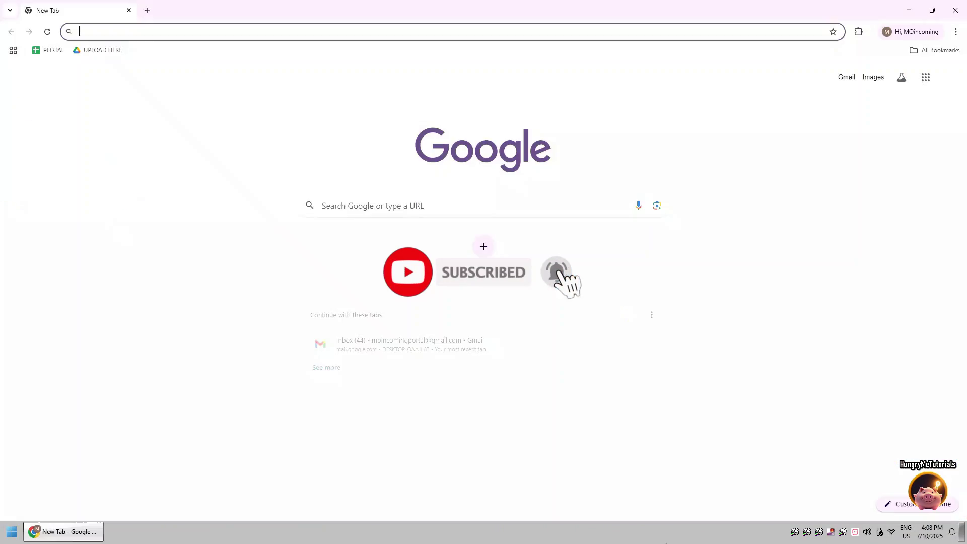
text(download office deployment tool)
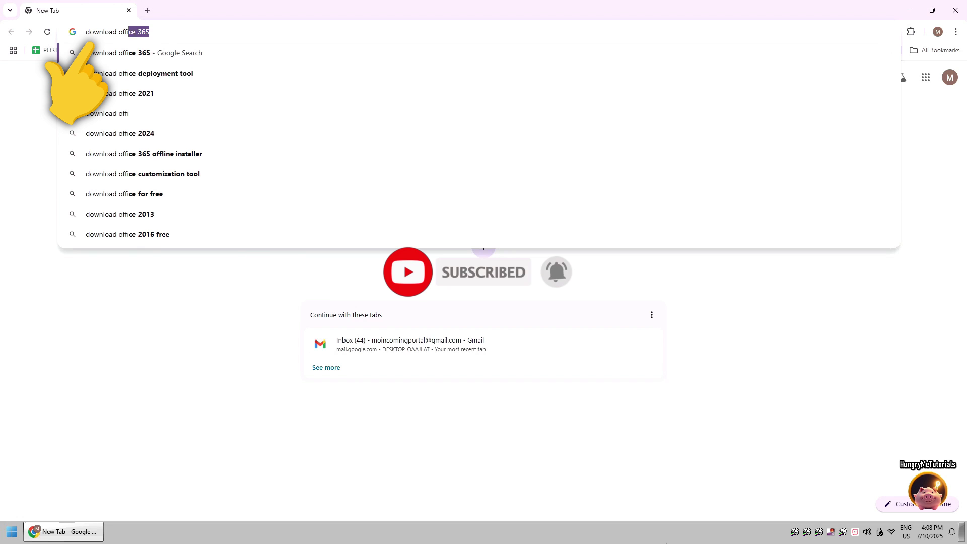
key(Return)
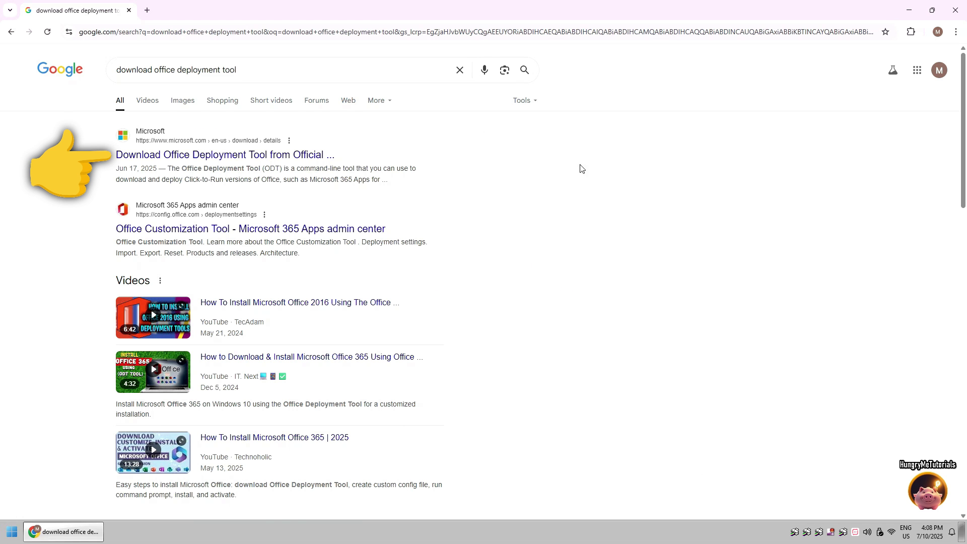
click(246, 156)
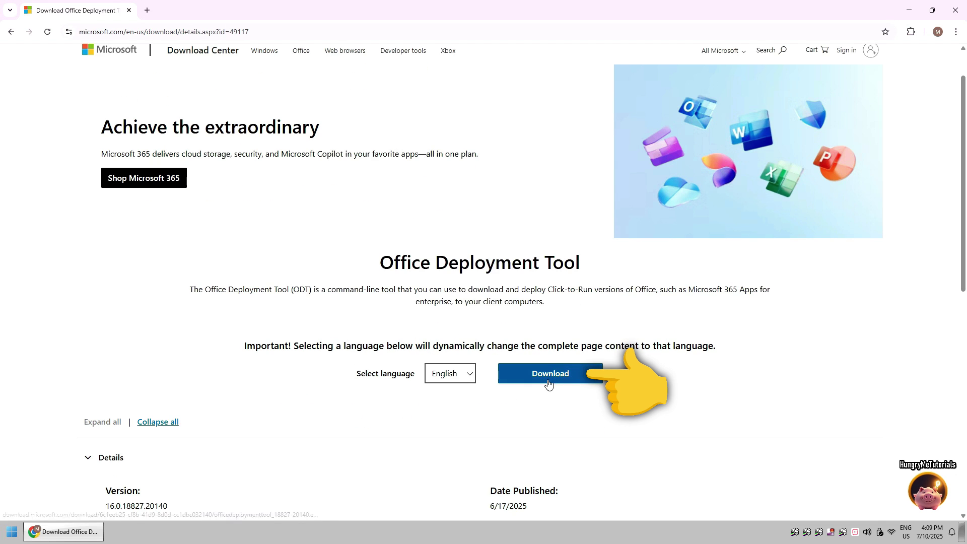
click(550, 373)
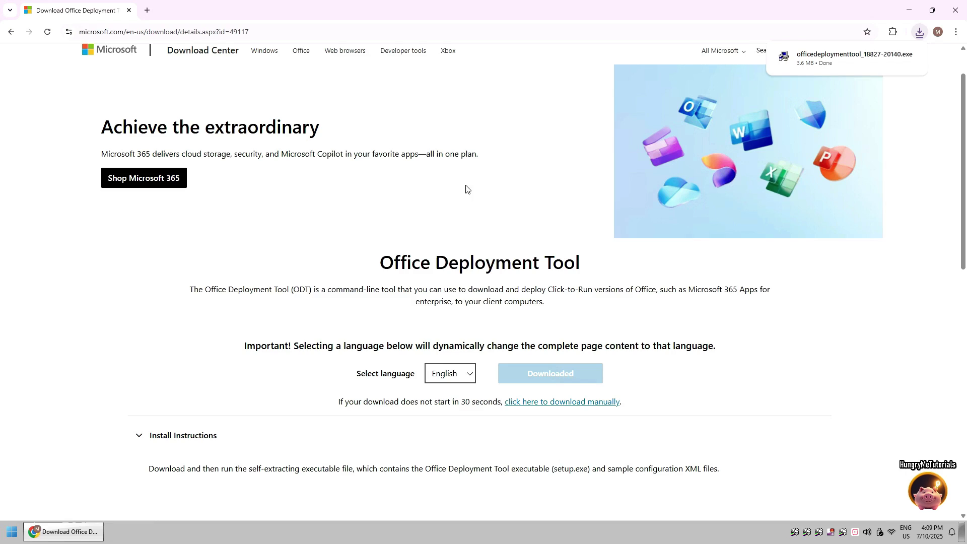
Run the downloaded Office Deployment Tool from the desktop and accept the license terms.
key(super+d)
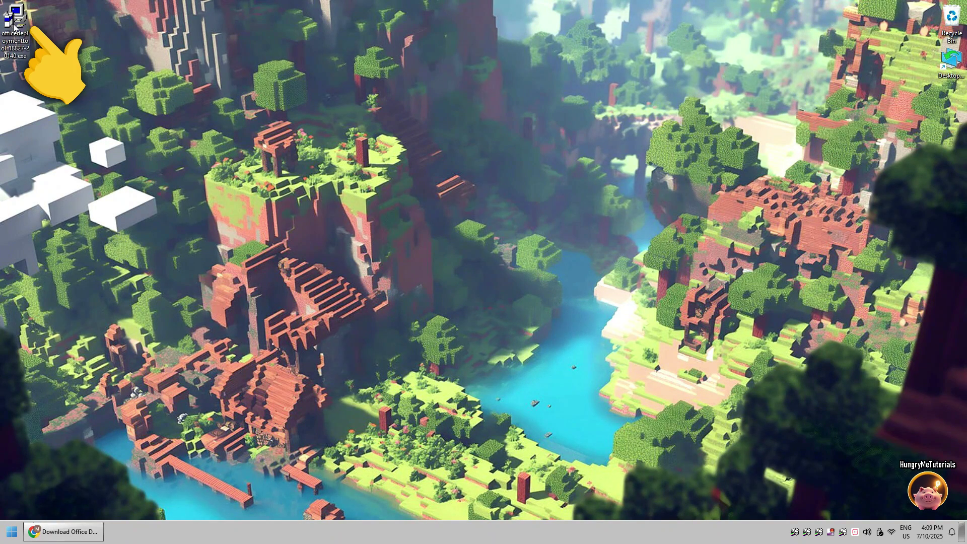
double_click(14, 23)
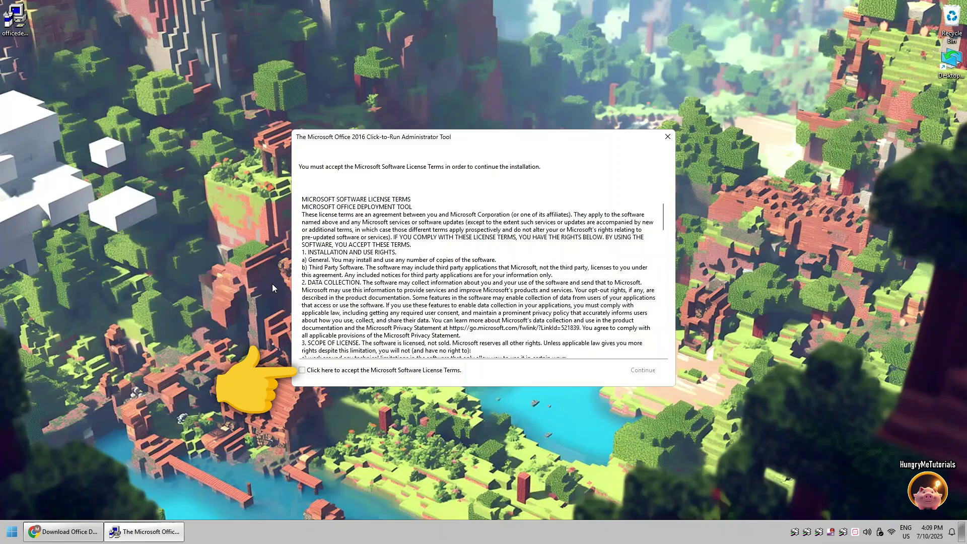
click(302, 369)
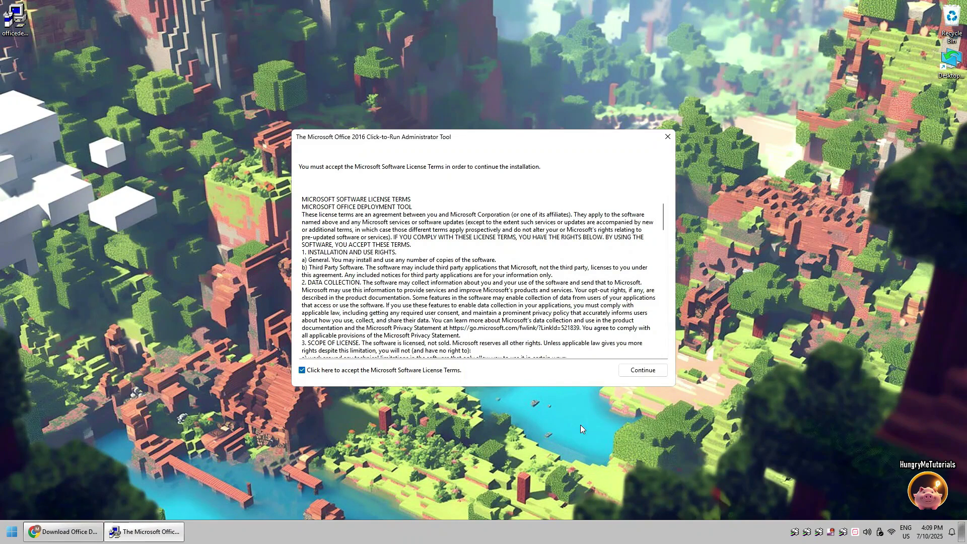
click(642, 369)
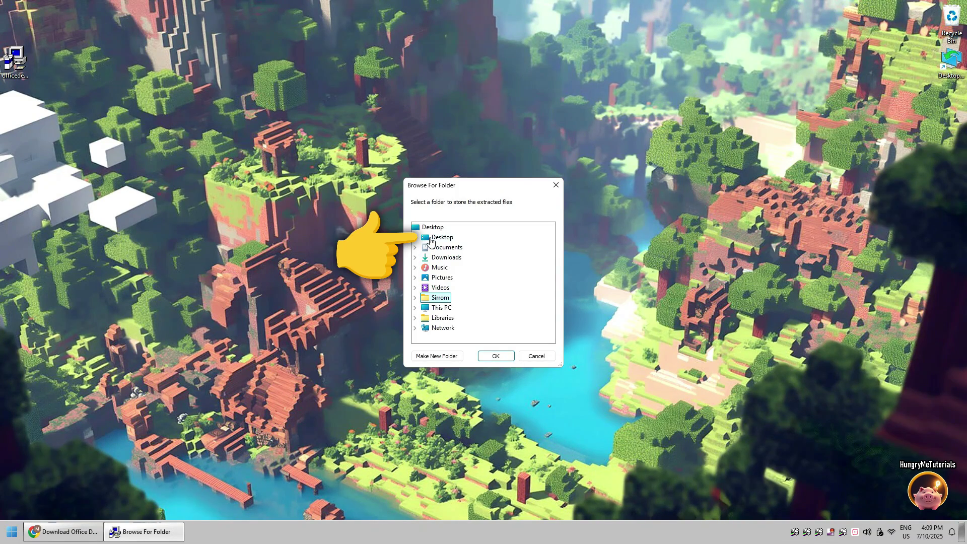
Extract the tool's files into a new desktop folder named MS Office Free.
click(442, 237)
click(437, 356)
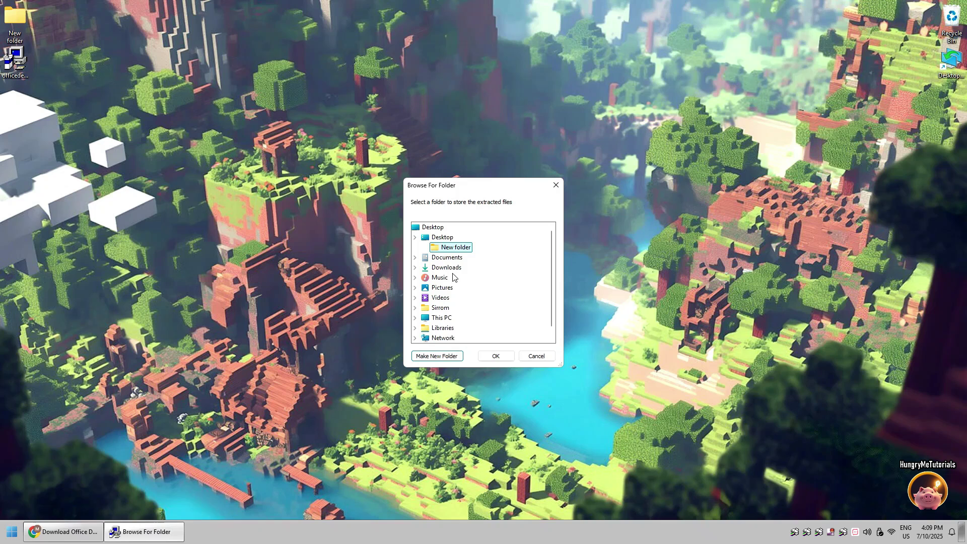
right_click(454, 247)
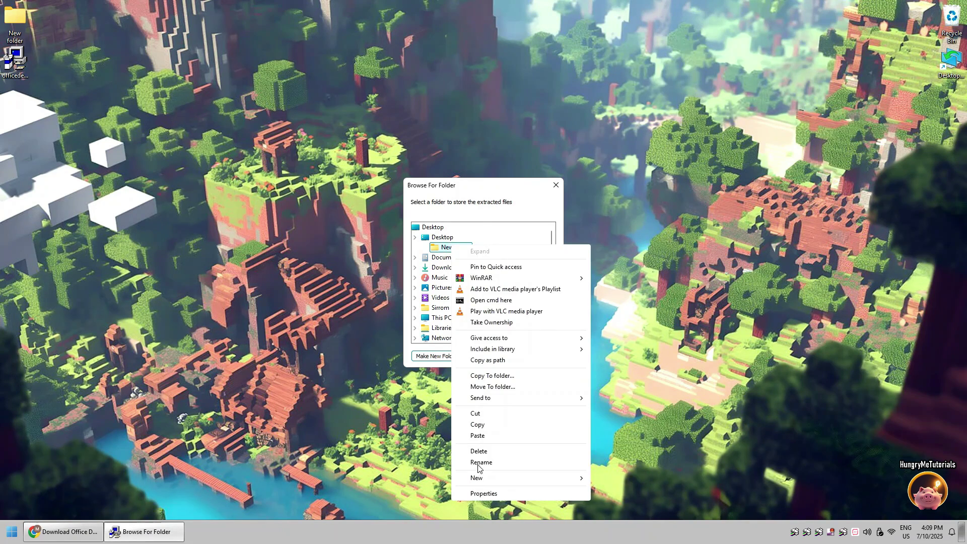
click(480, 462)
text(MS)
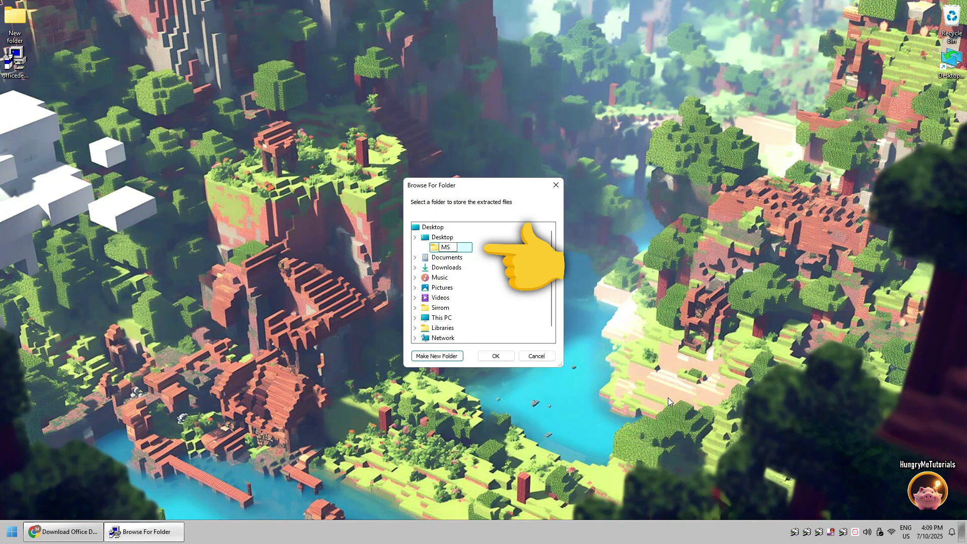
text( Office Free)
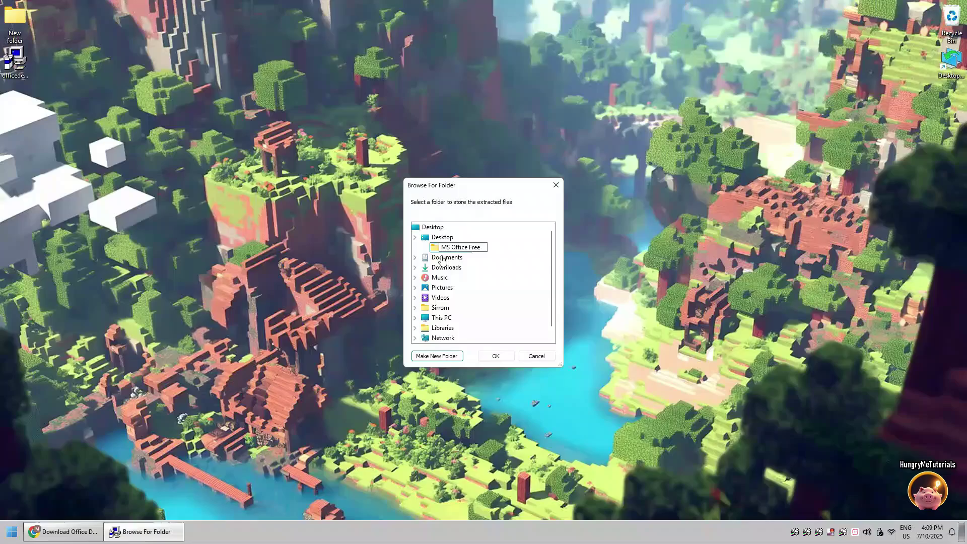
key(Return)
click(496, 355)
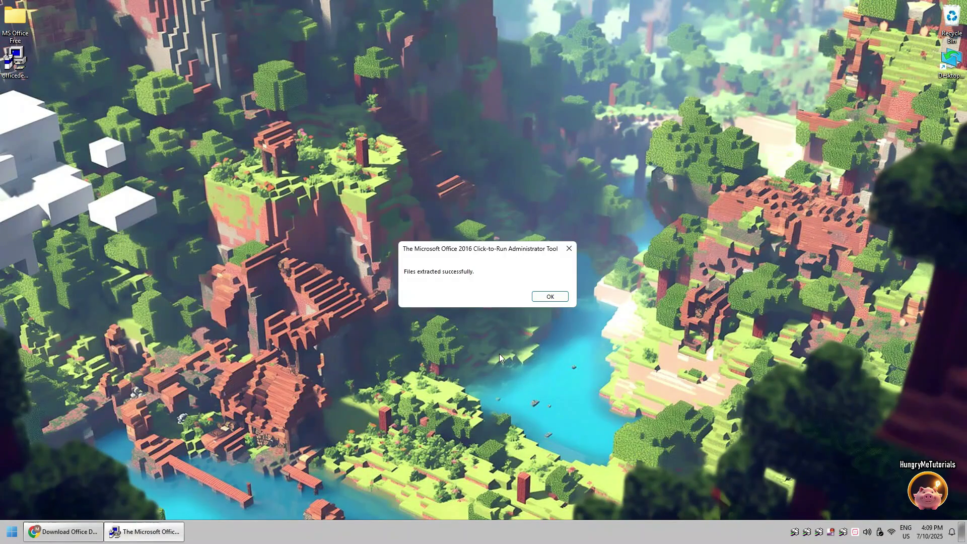
Dismiss the success message and check MS Office Free holds setup.exe and the configuration XML.
click(540, 324)
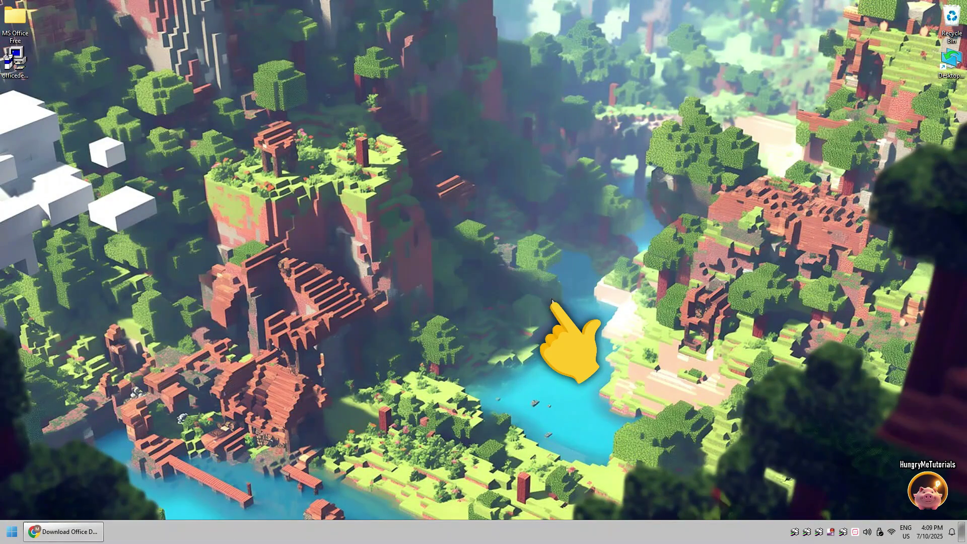
double_click(22, 21)
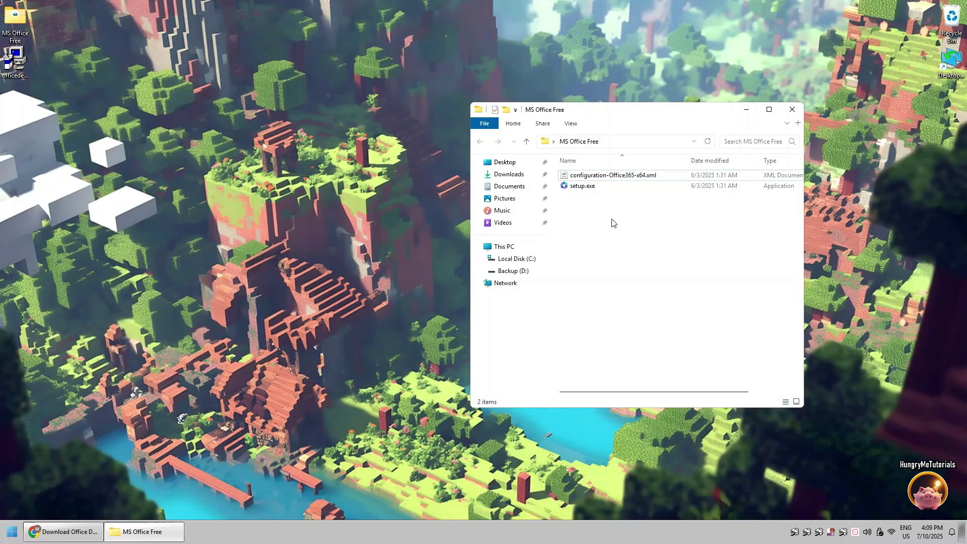
click(590, 175)
click(680, 226)
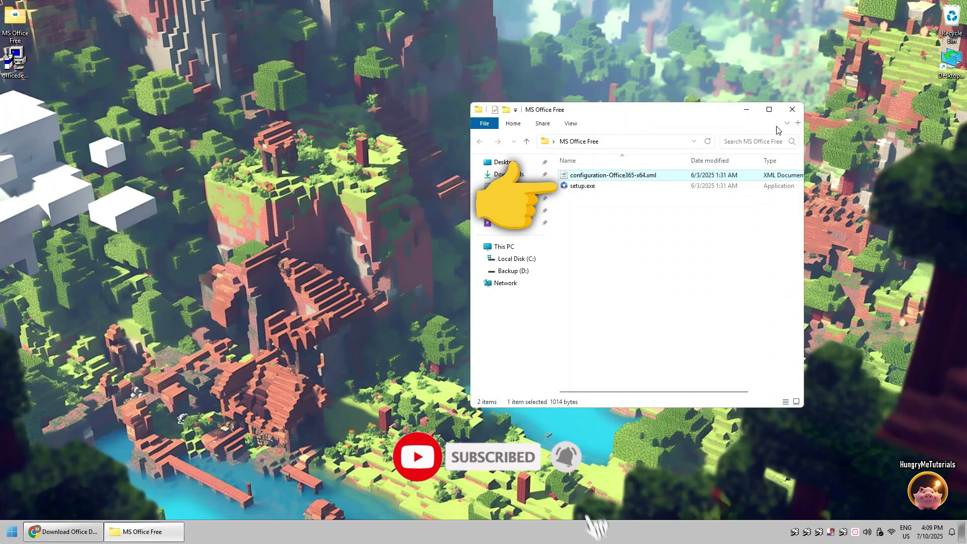
Return to Chrome, load the Microsoft 365 Apps admin center and start a new deployment configuration.
click(792, 110)
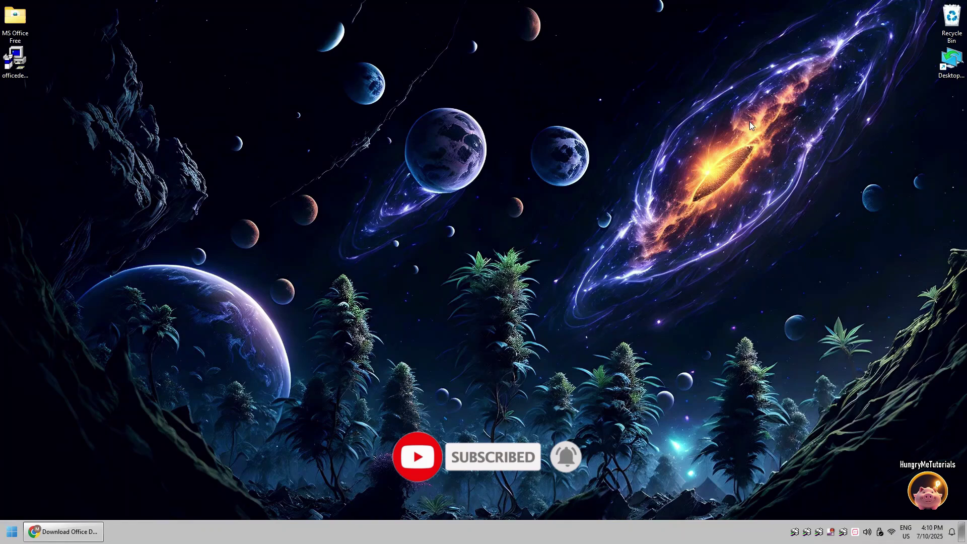
click(64, 532)
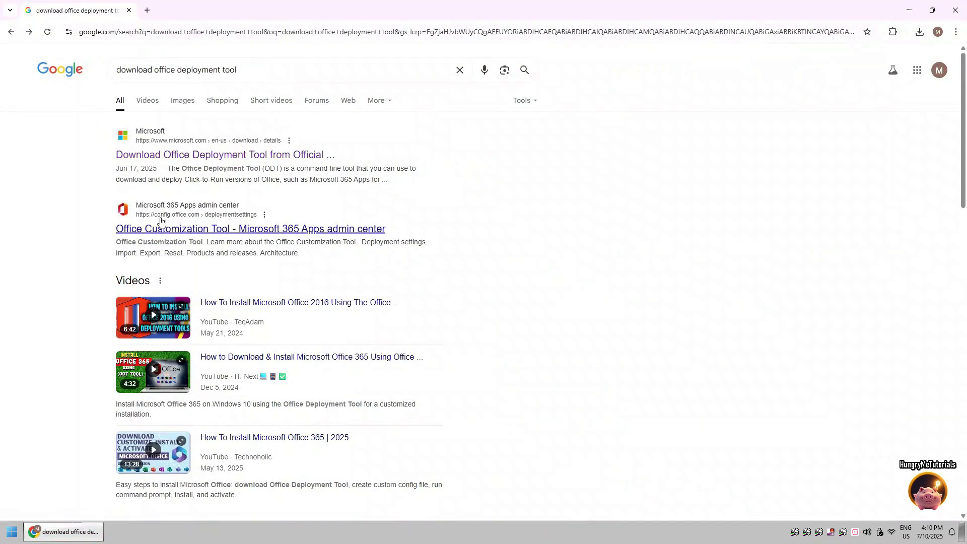
click(378, 31)
text(config)
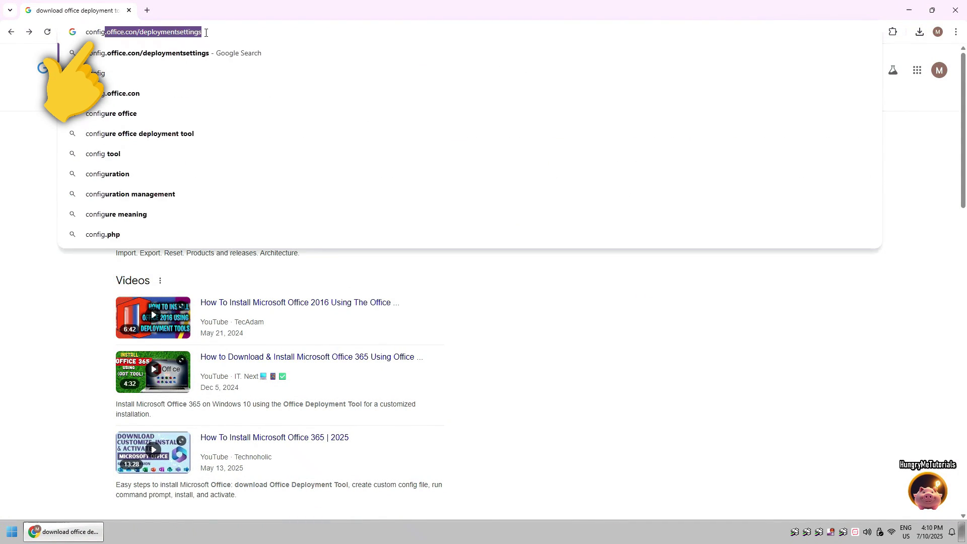
text(.office.com)
key(Return)
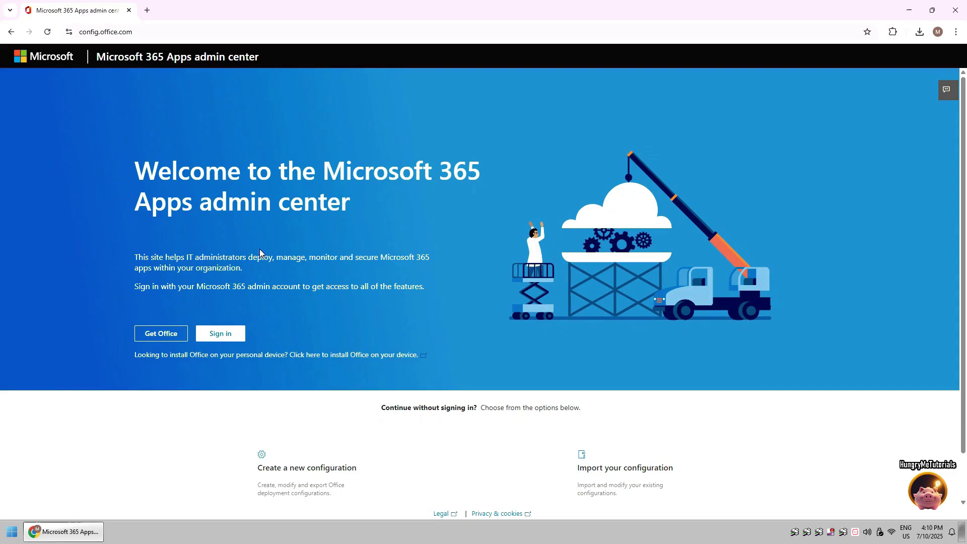
scroll(348, 262, down, 1)
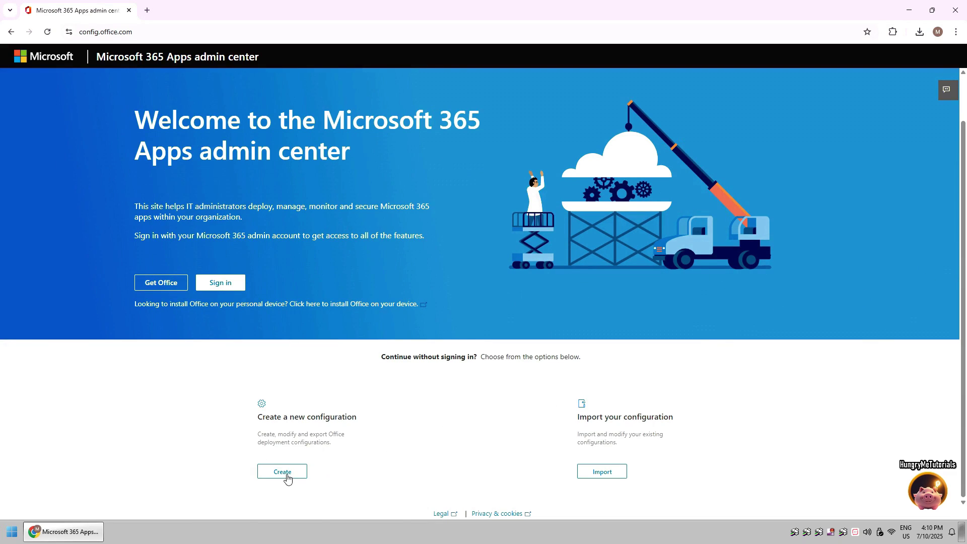
click(282, 472)
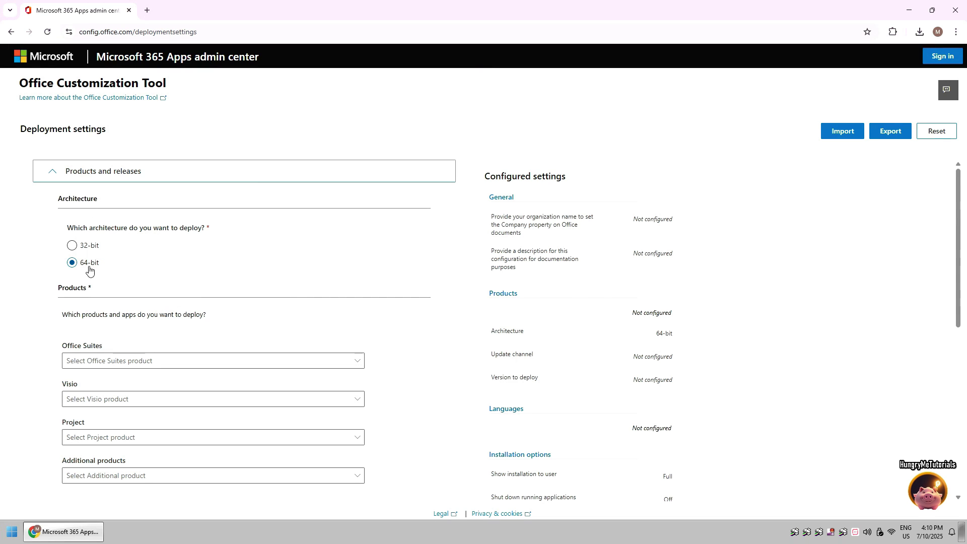
drag(960, 227, 960, 257)
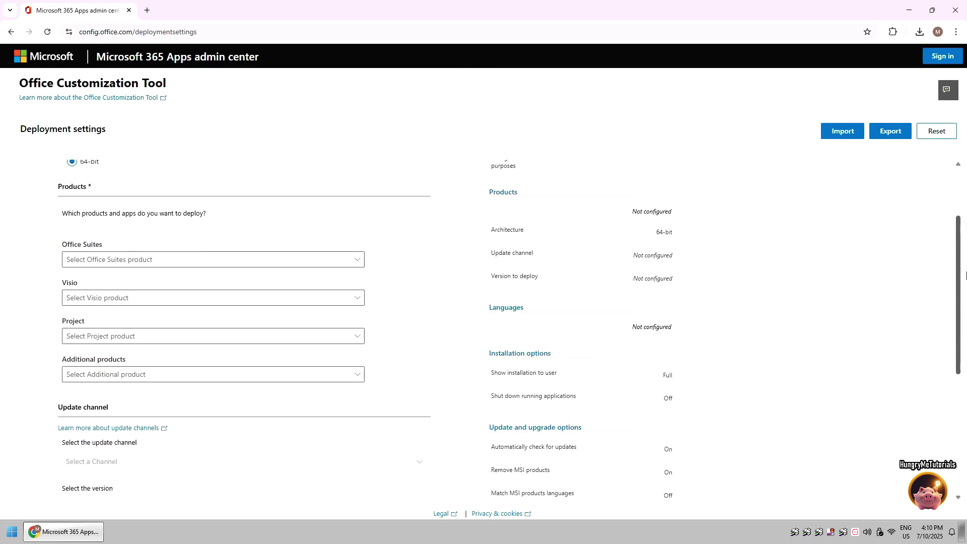
Choose Office LTSC Professional Plus 2024 Volume License and exclude OneNote, Outlook (classic) and Publisher.
click(358, 235)
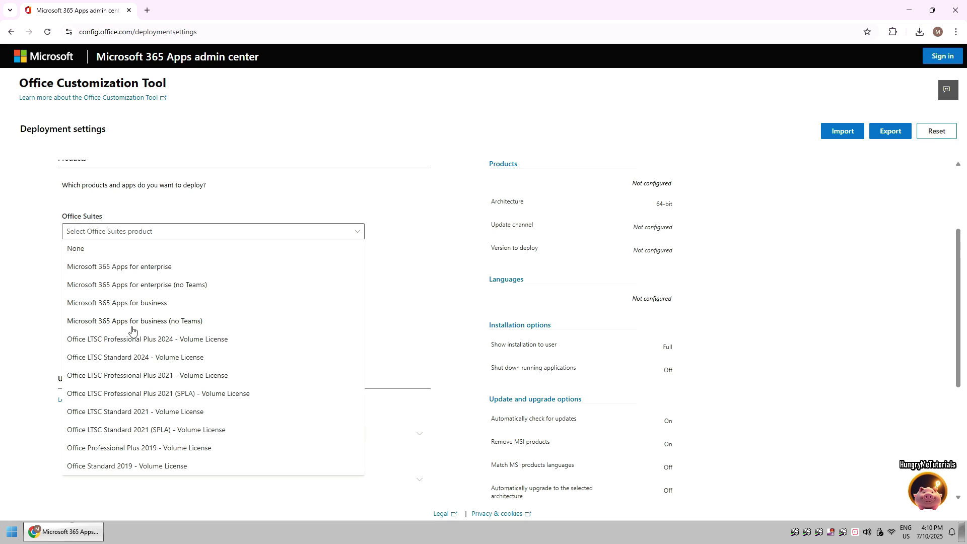
click(244, 341)
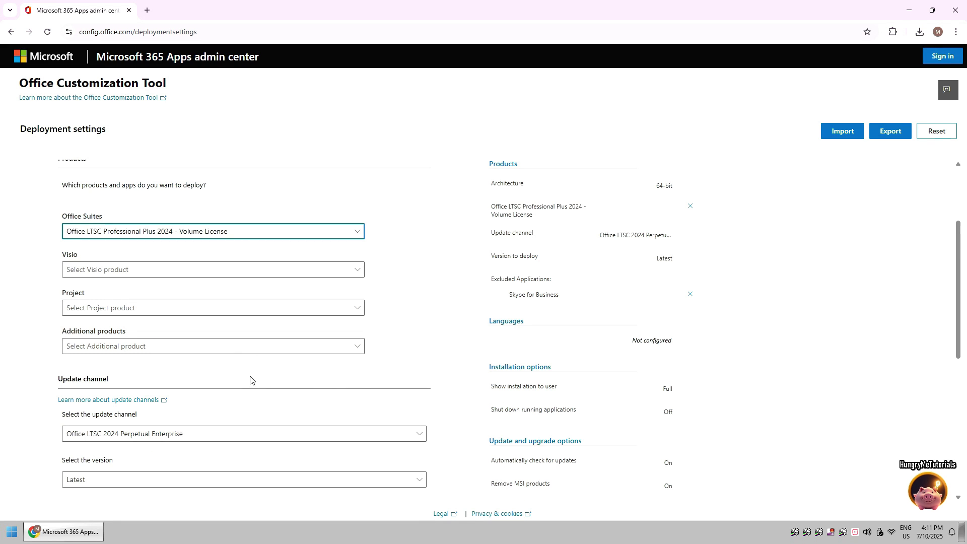
scroll(391, 346, down, 2)
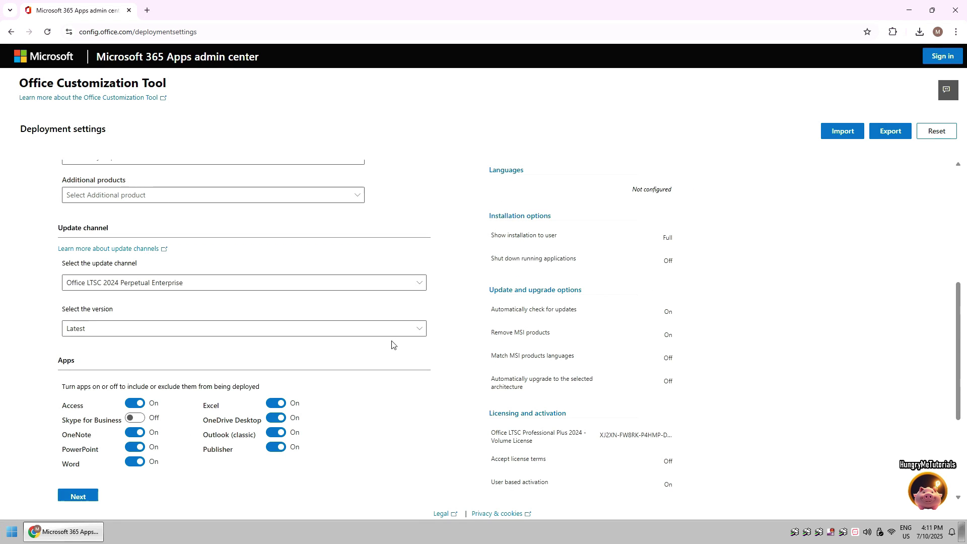
click(99, 333)
scroll(140, 346, down, 2)
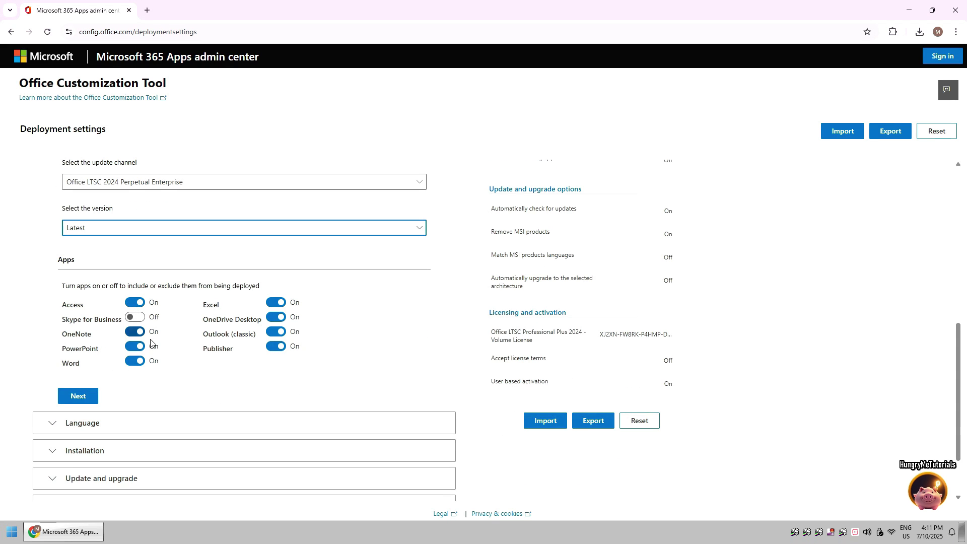
click(134, 331)
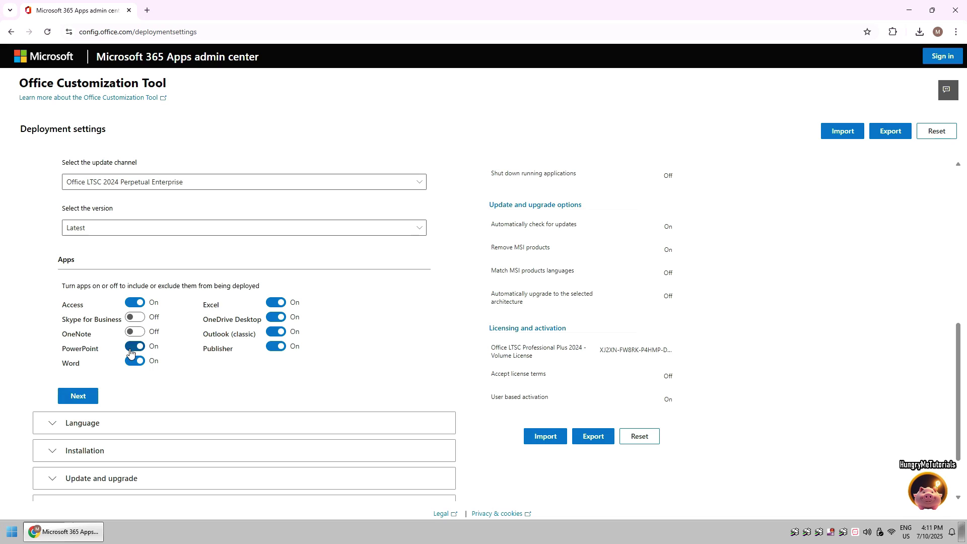
click(276, 331)
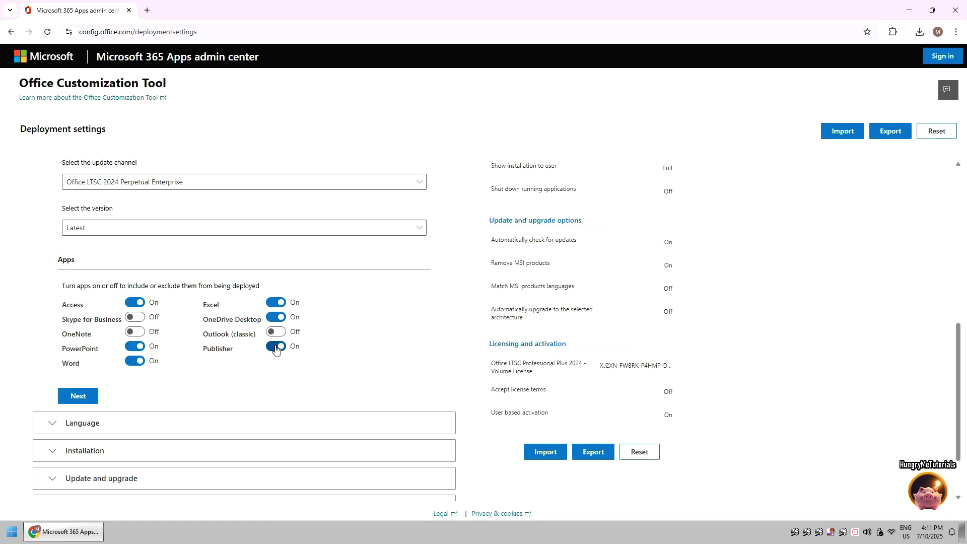
scroll(173, 349, down, 1)
scroll(121, 347, down, 1)
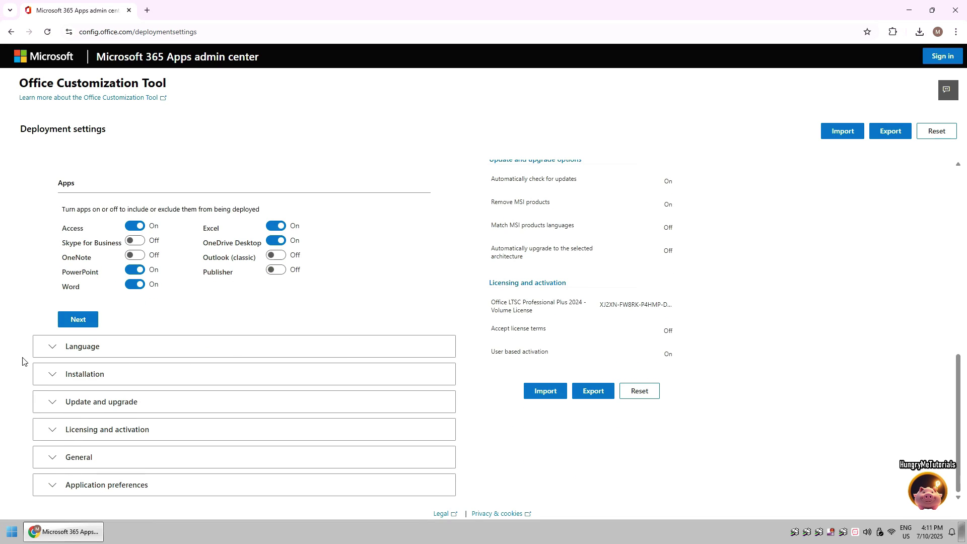
Set English (United States) as the configuration's primary language.
click(46, 349)
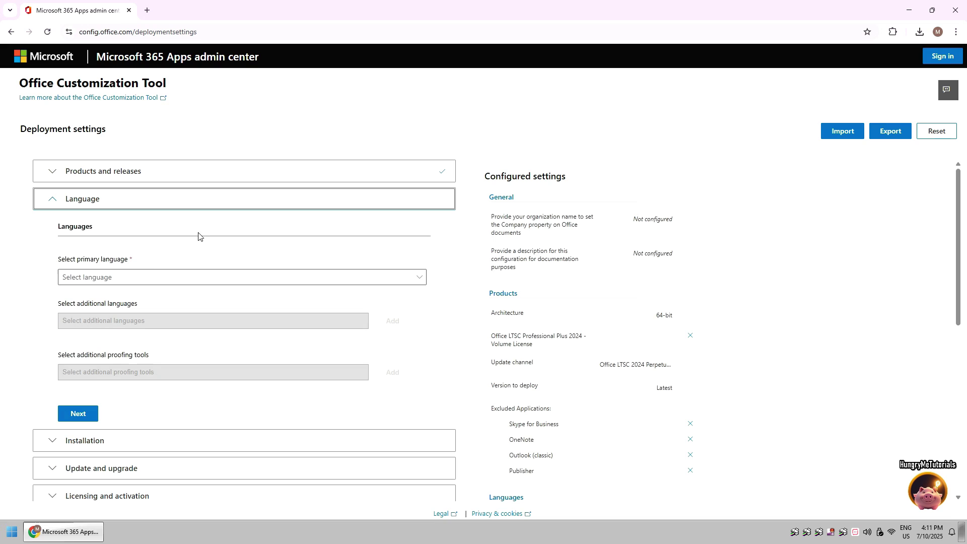
click(135, 281)
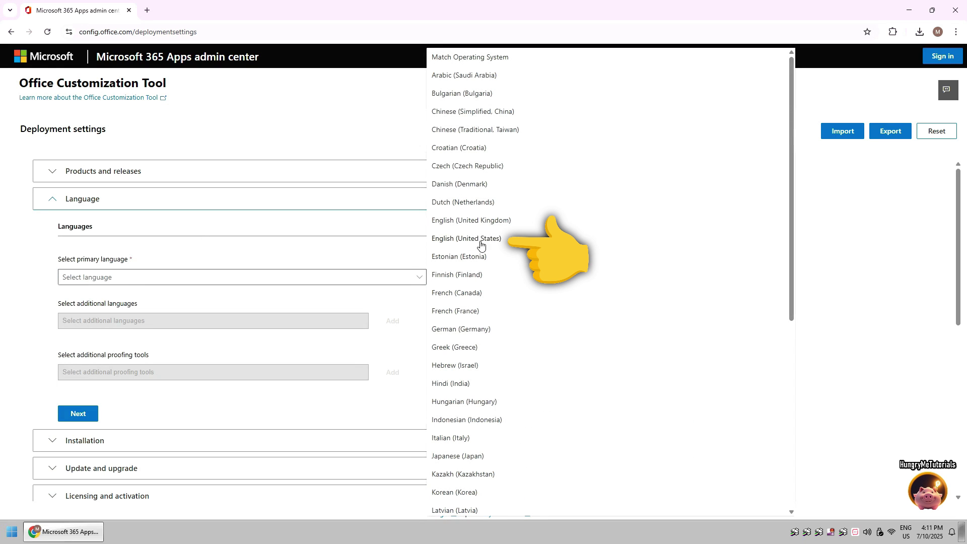
click(469, 244)
scroll(295, 344, down, 2)
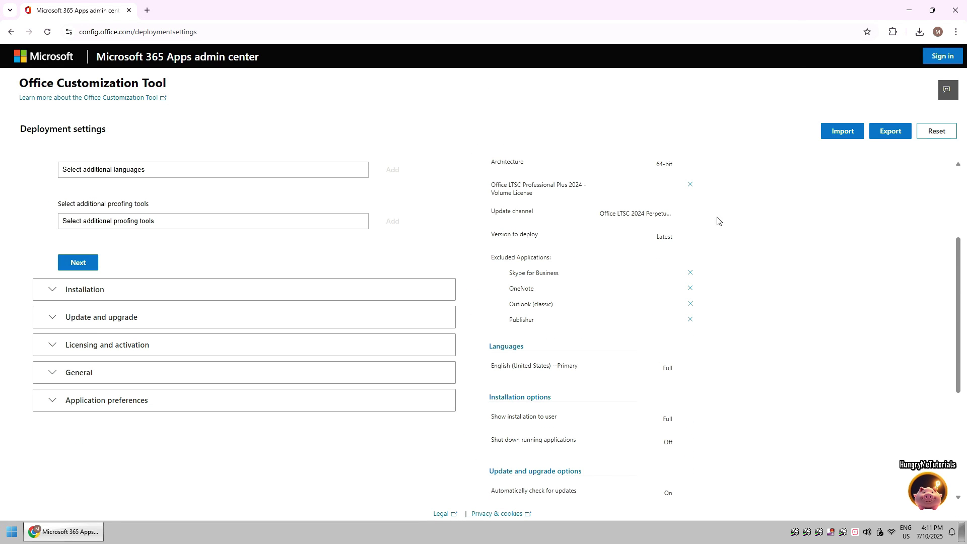
Export the settings as Configuration.xml with Office Open XML default format, accepting the license.
click(890, 131)
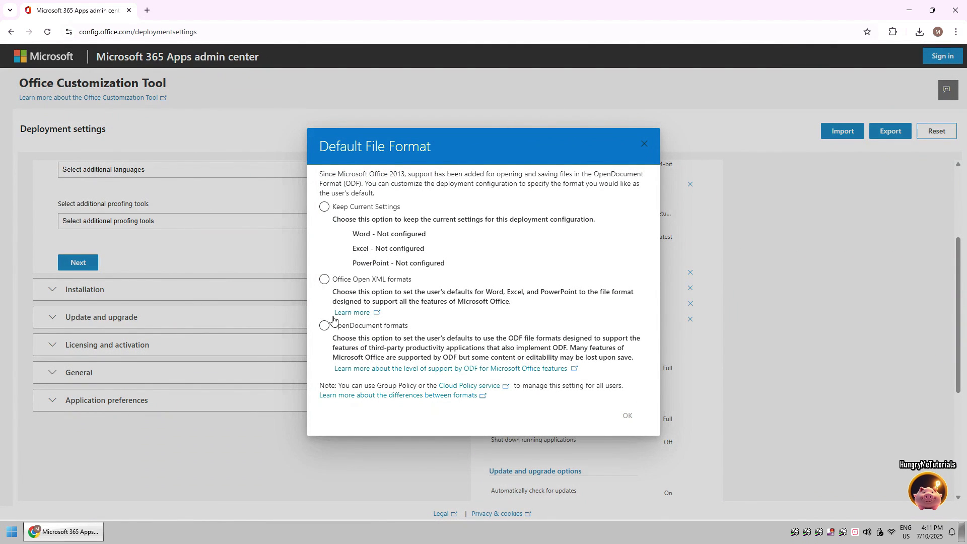
click(324, 280)
click(625, 416)
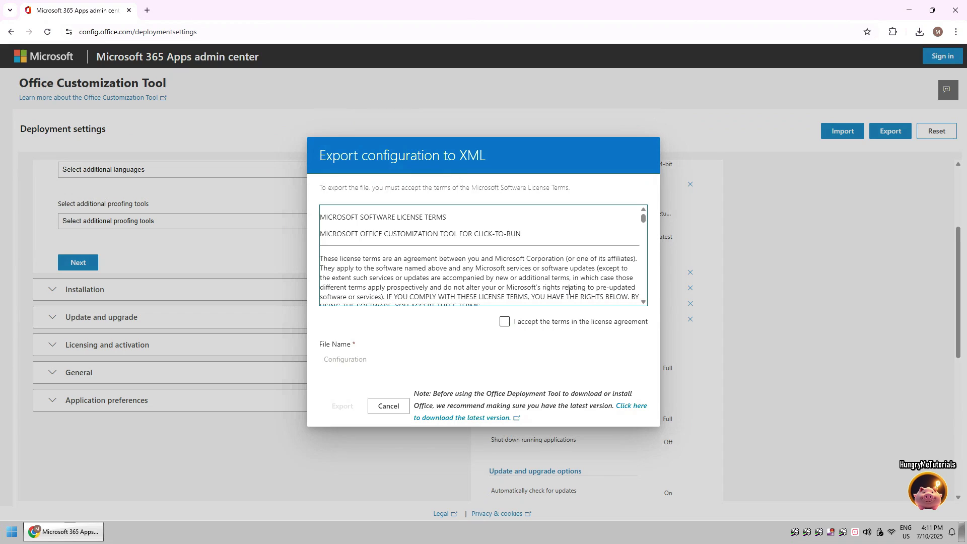
click(504, 323)
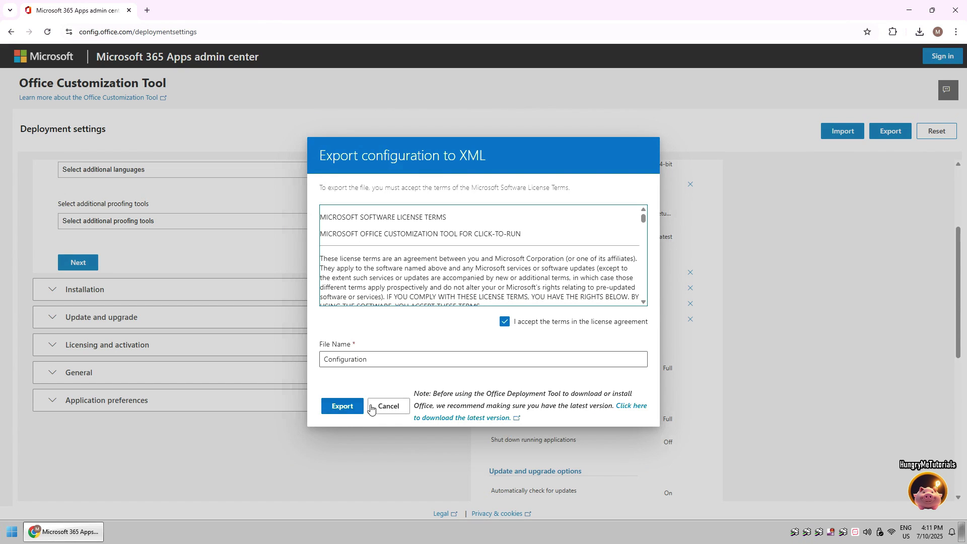
click(343, 406)
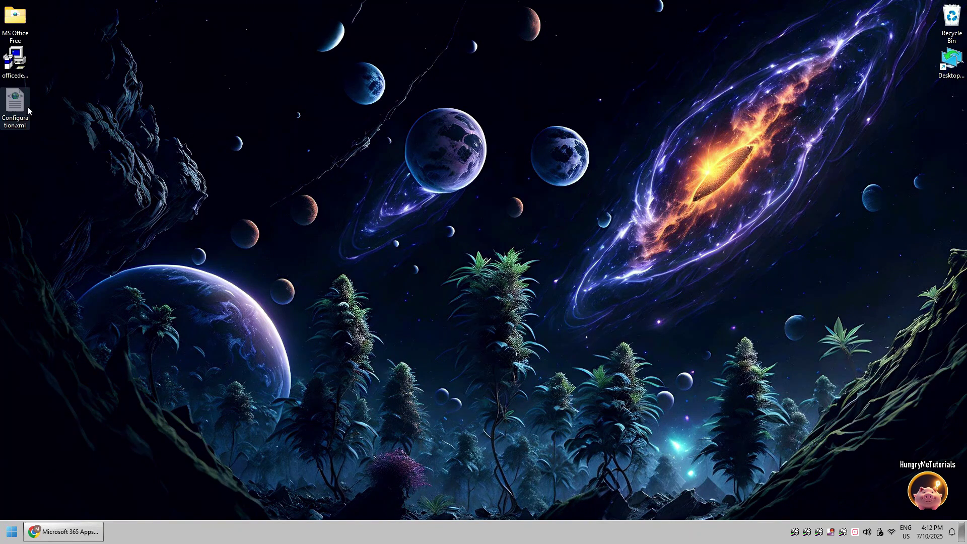
Paste Configuration.xml into MS Office Free and delete the old configuration-Office365-x64.xml.
double_click(15, 23)
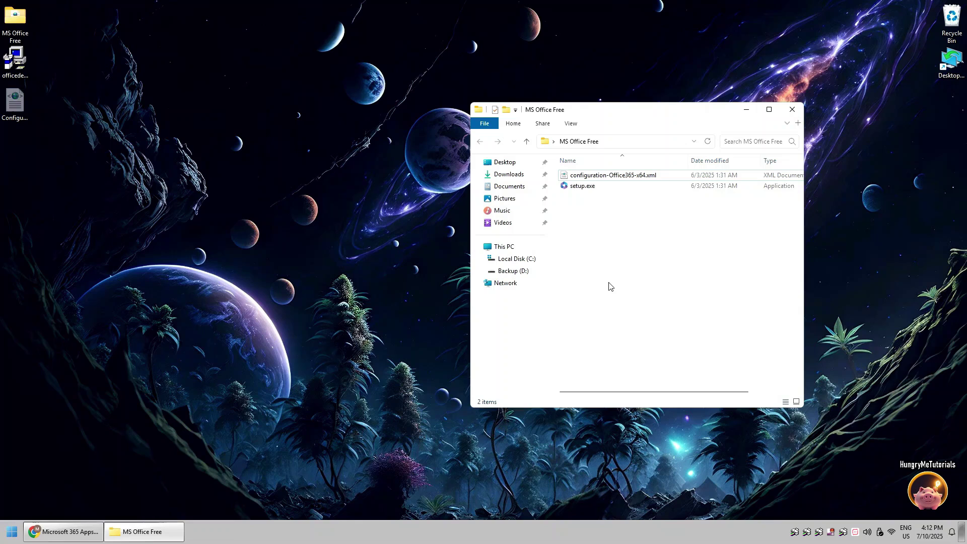
key(ctrl+v)
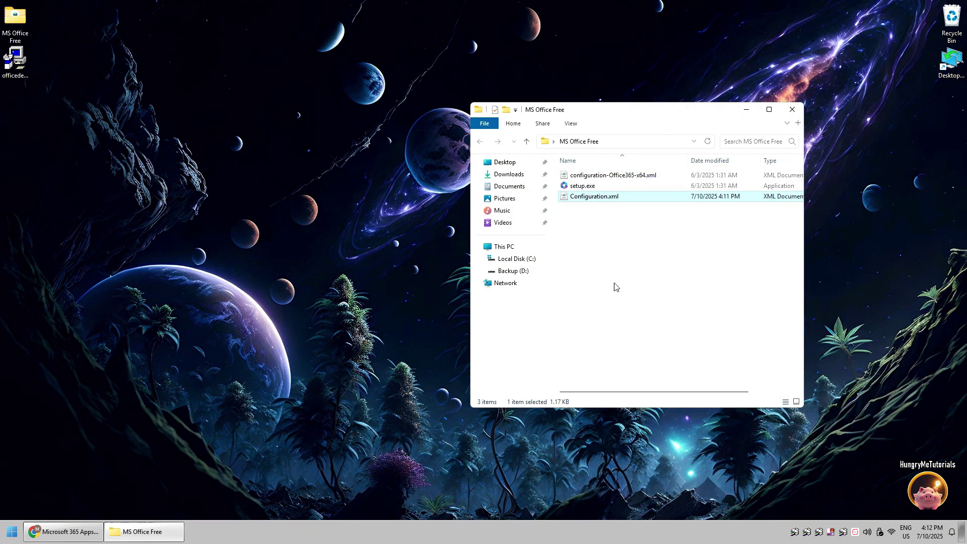
click(597, 196)
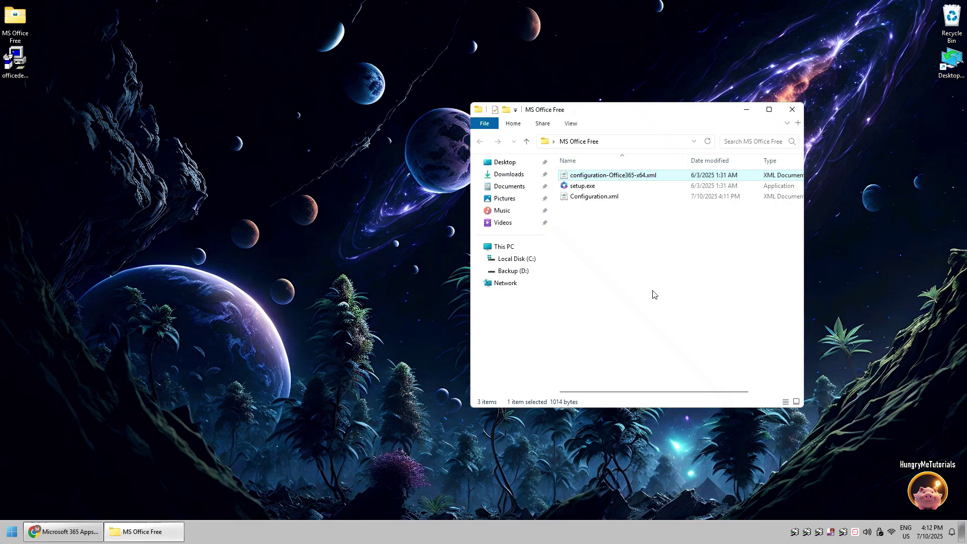
key(Delete)
click(523, 311)
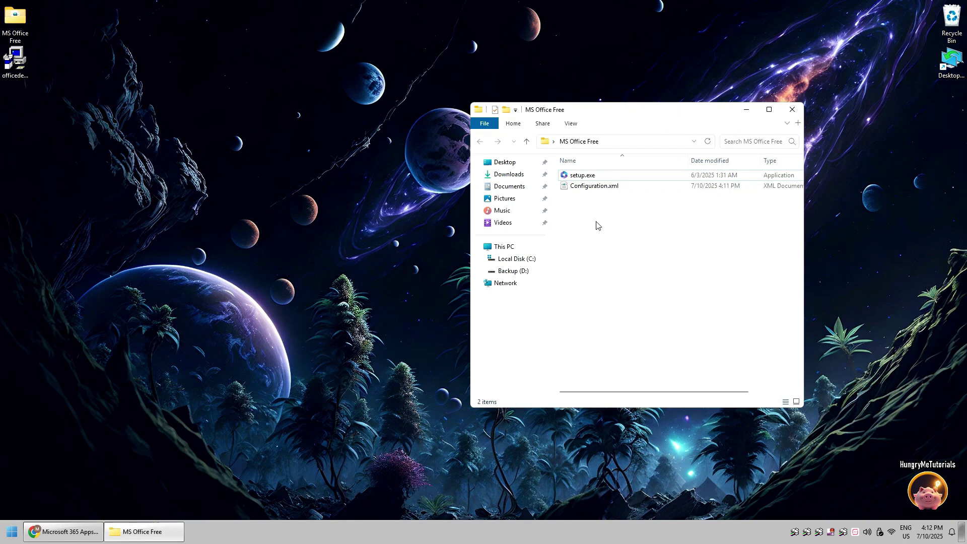
click(586, 187)
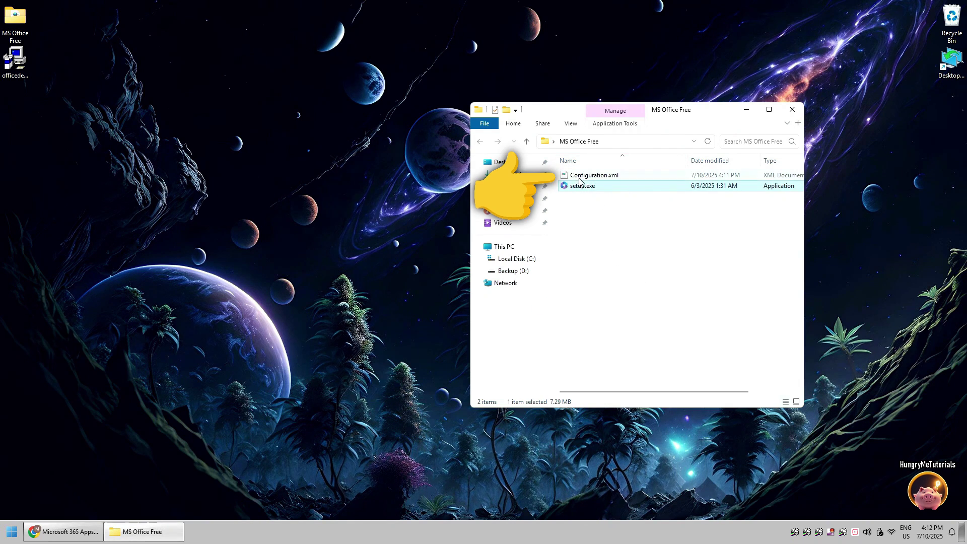
click(589, 214)
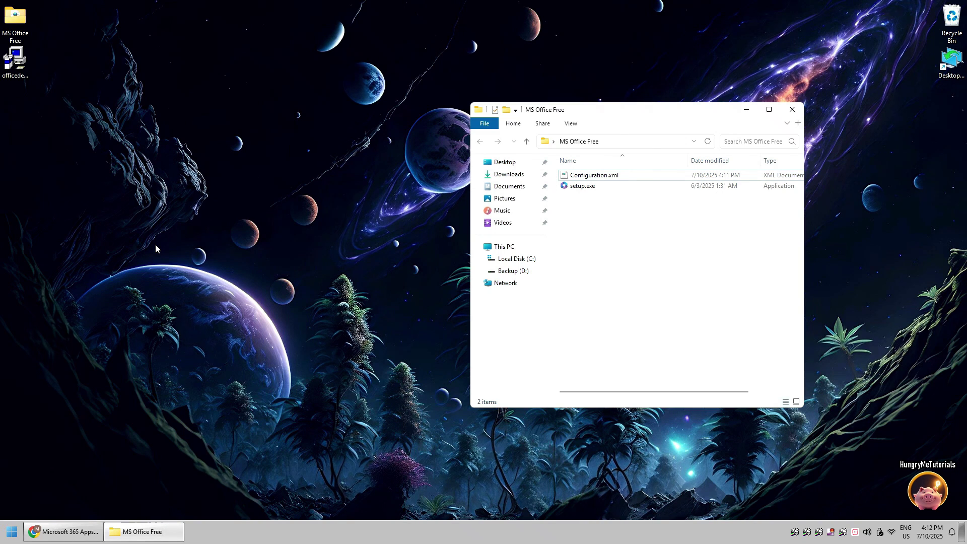
Launch Command Prompt as administrator and copy the MS Office Free folder path from Explorer.
key(super)
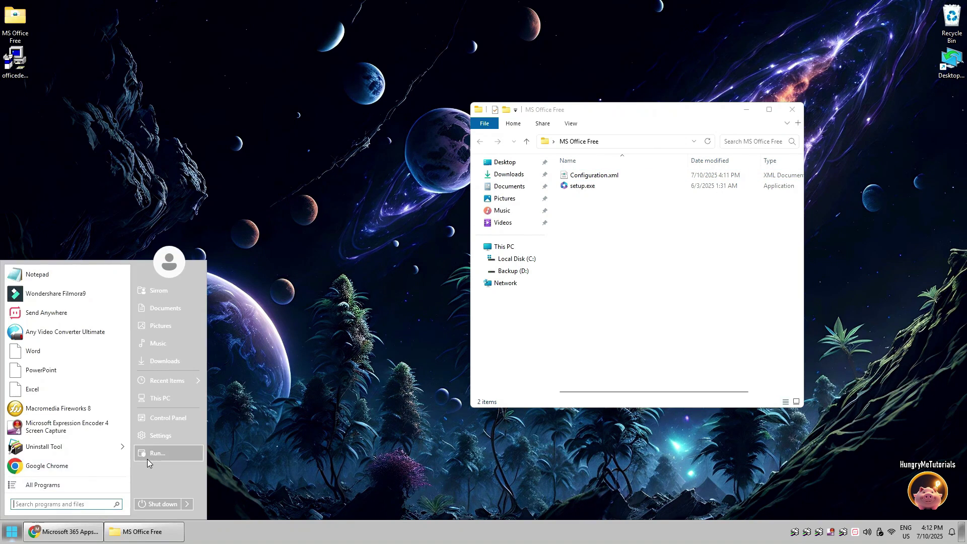
text(cmd)
key(ctrl+shift+Return)
drag(627, 114, 744, 113)
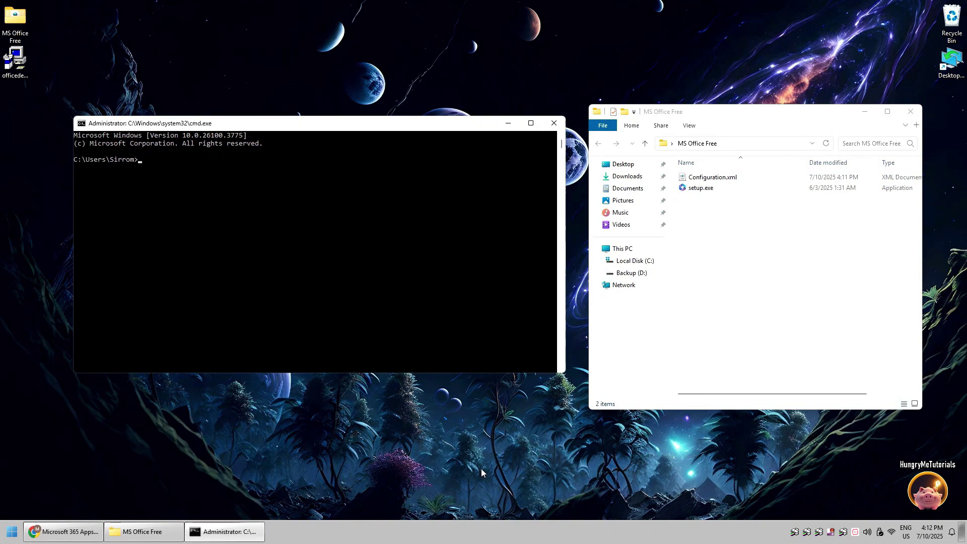
click(770, 143)
right_click(752, 145)
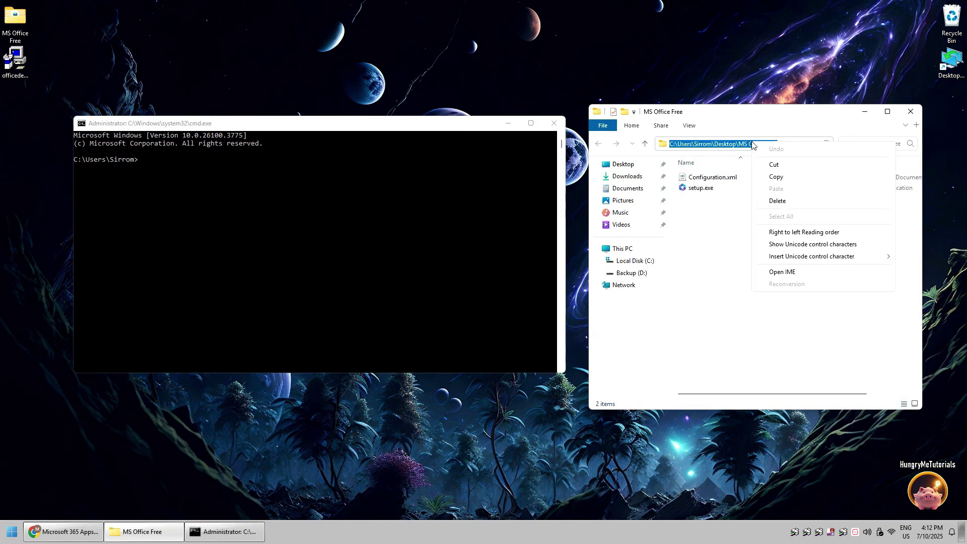
click(775, 177)
cd into MS Office Free and run setup.exe /configure Configuration.xml.
click(383, 256)
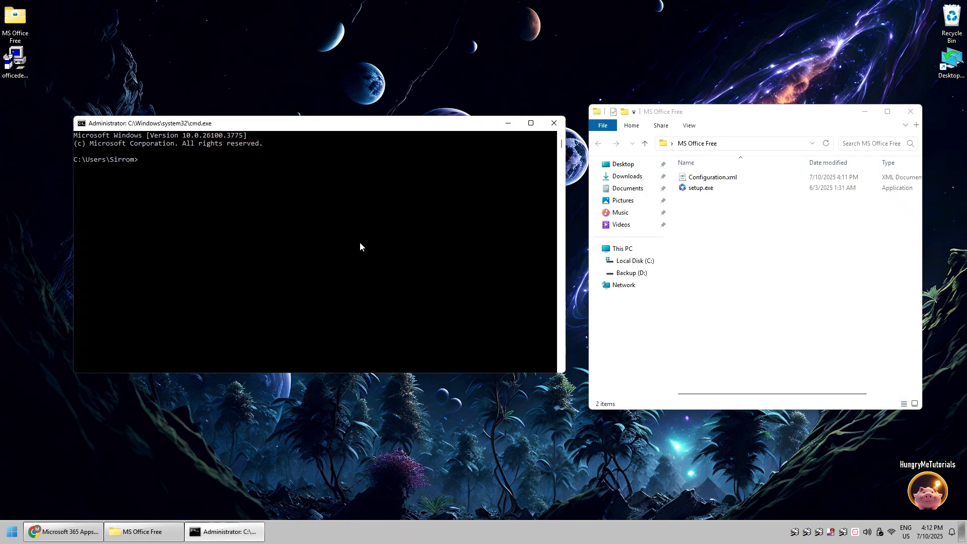
text(cd)
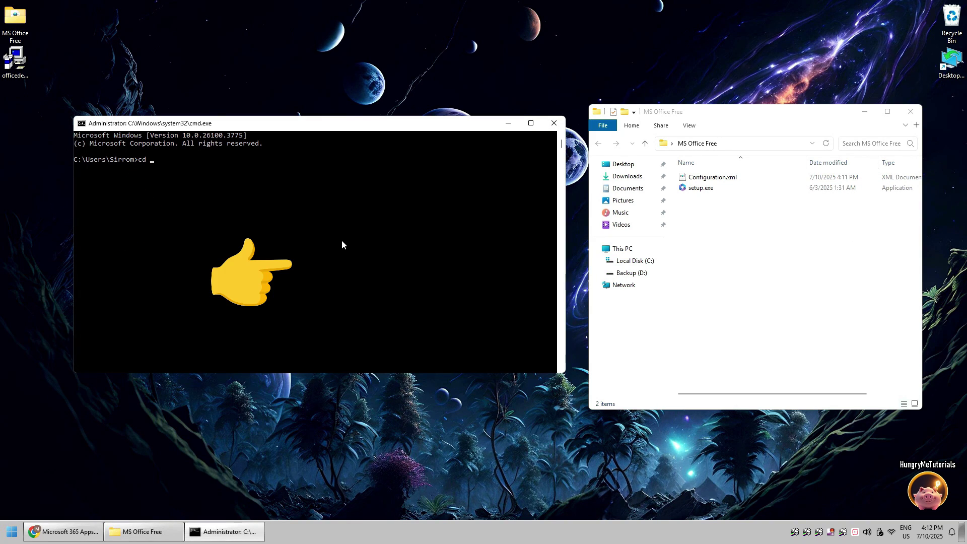
key(ctrl+v)
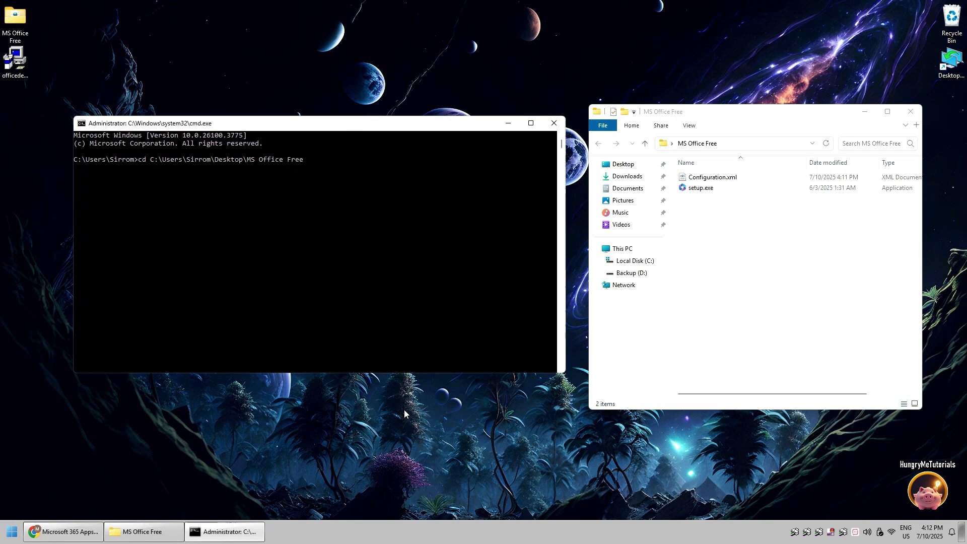
key(Return)
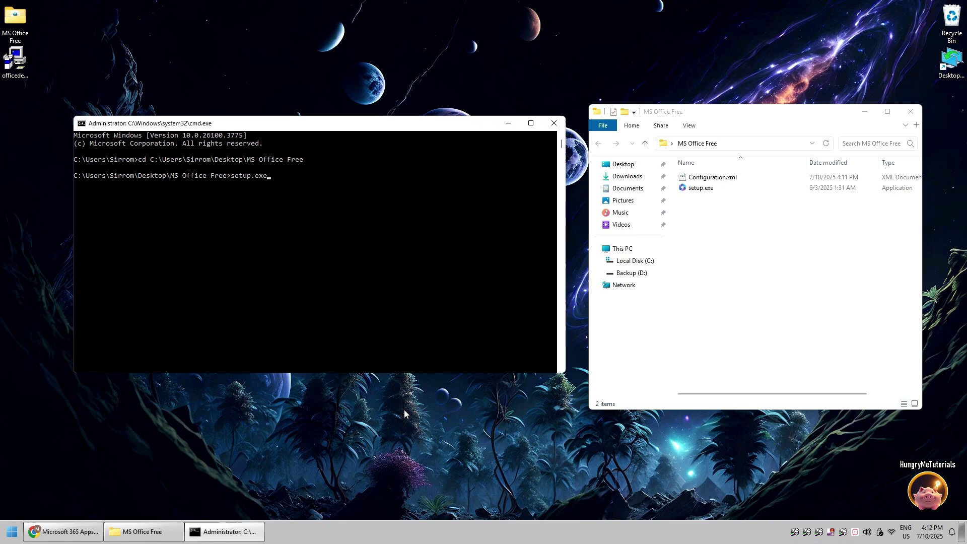
text(configure)
text(onfiguration.xml)
key(Return)
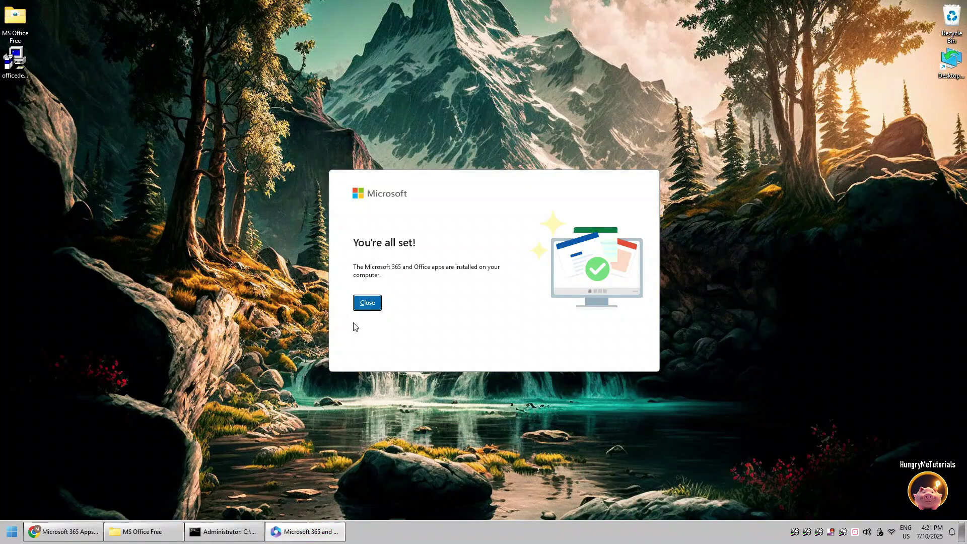
Close the installer's 'You're all set!' completion message.
click(367, 302)
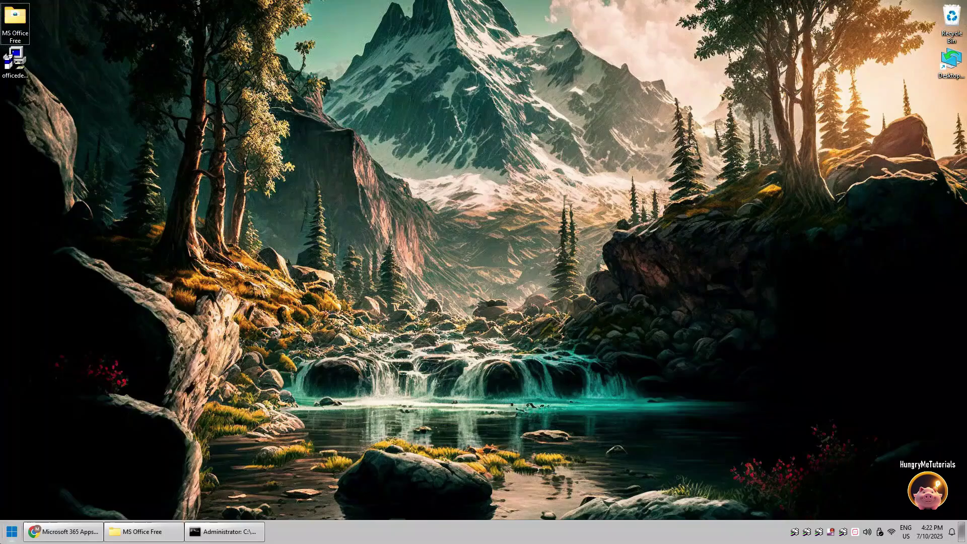
Launch Word with a blank document and show the Account page with LTSC Professional Plus 2024 activated.
key(super)
text(word)
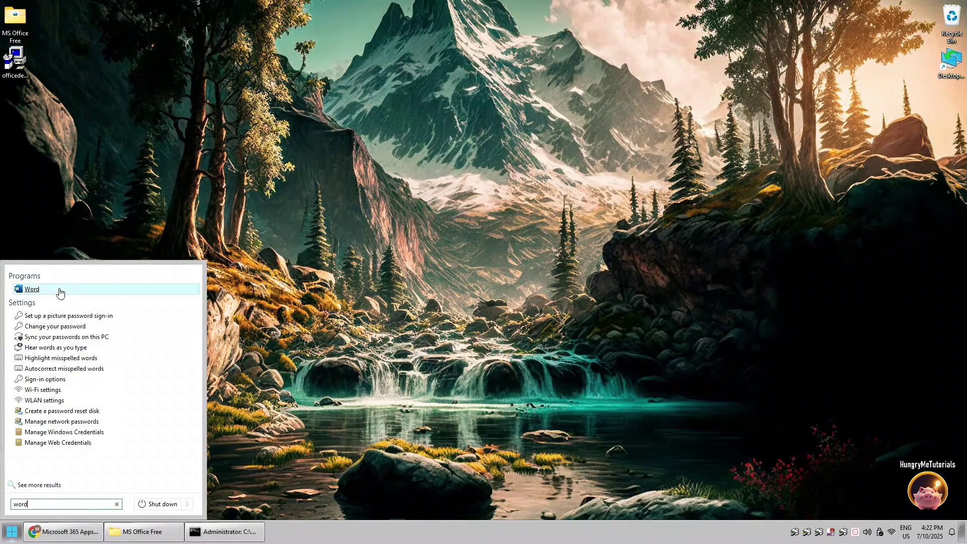
click(31, 289)
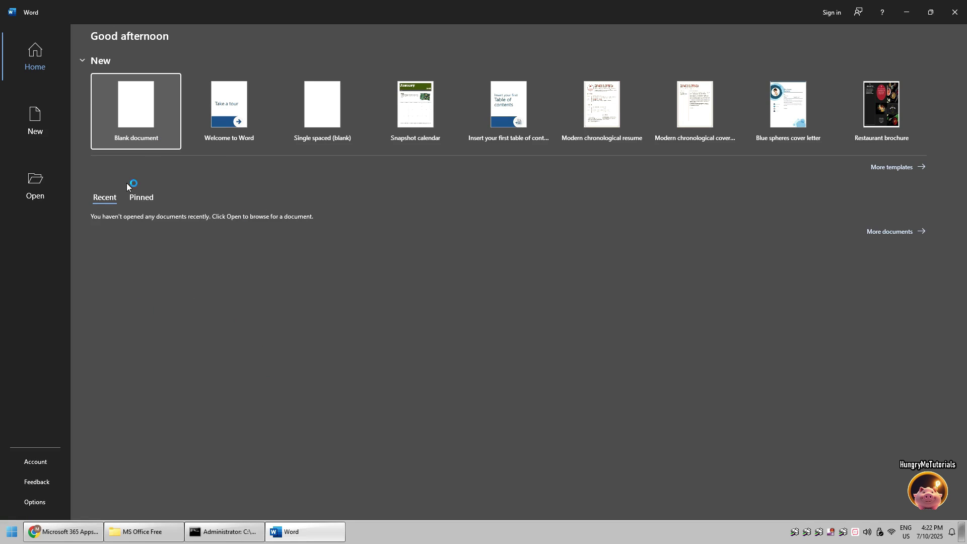
click(121, 121)
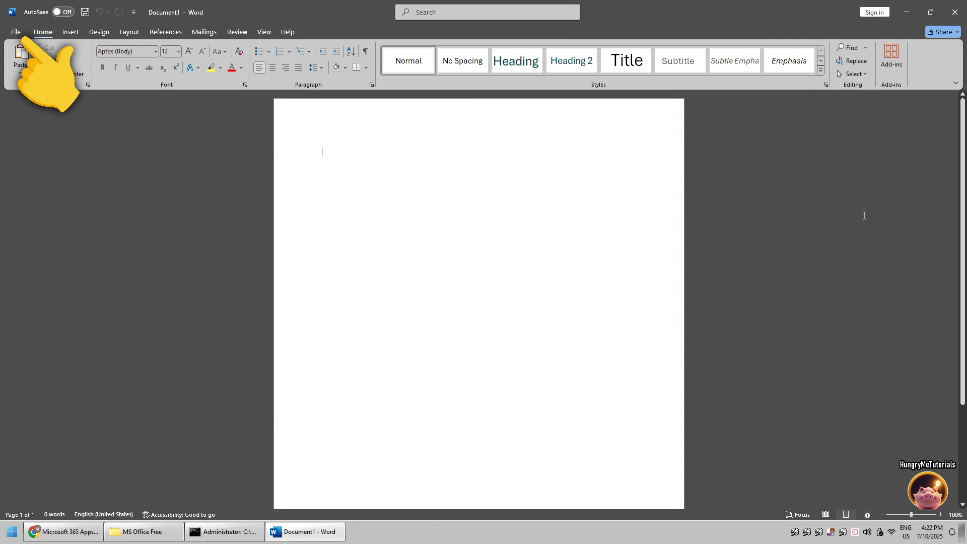
click(16, 33)
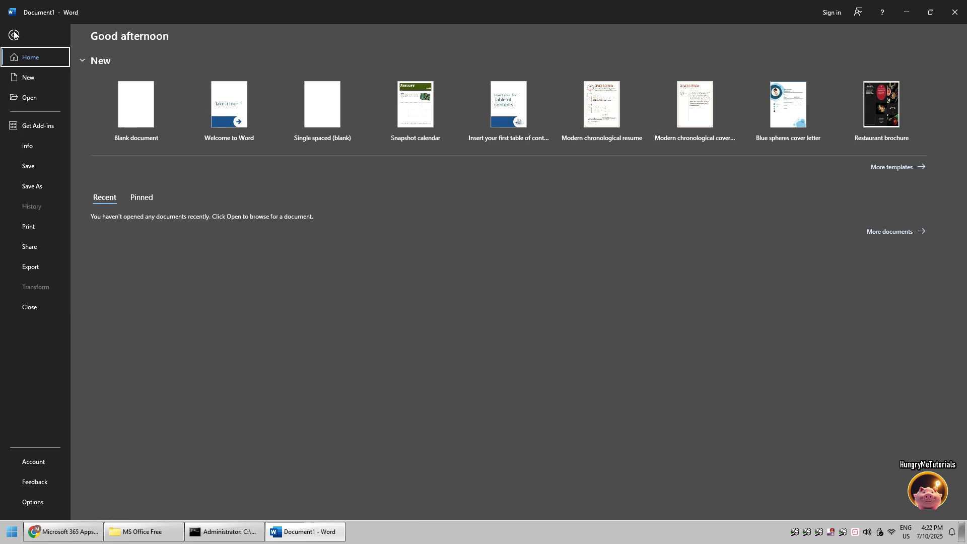
click(45, 465)
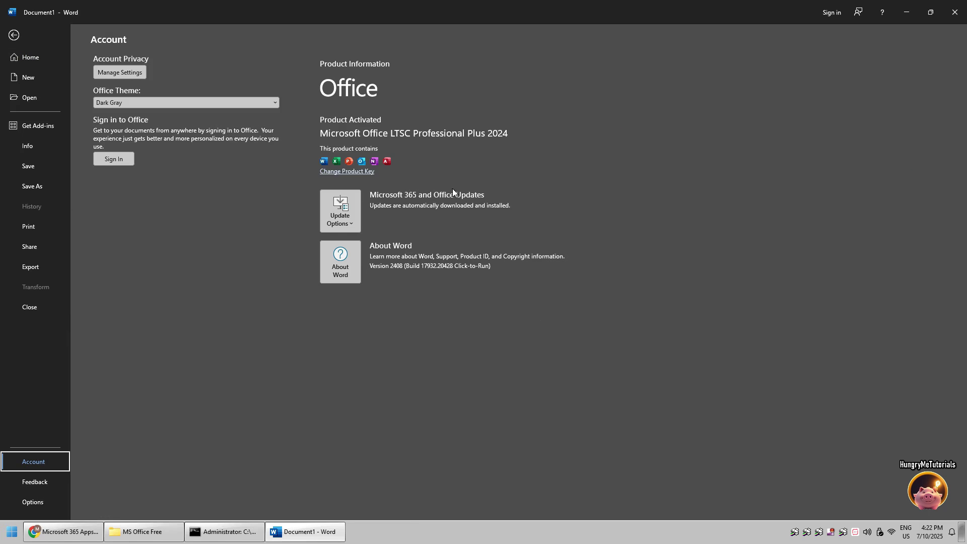